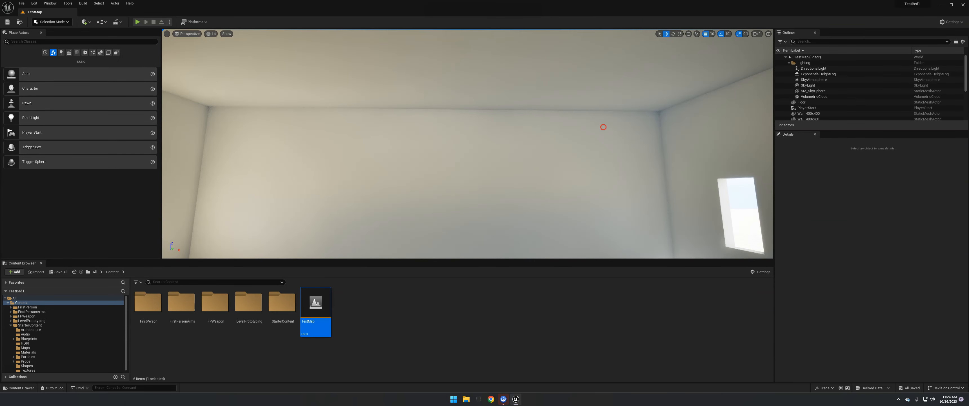
- Place the SM_Lamp_Ceiling mesh from the StarterContent Props folder near the middle of the room's ceiling
mouse_move(603, 127)
right_mouse_down()
mouse_move(589, 138)
mouse_move(617, 119)
mouse_move(599, 130)
mouse_move(617, 130)
mouse_move(606, 127)
right_mouse_up()
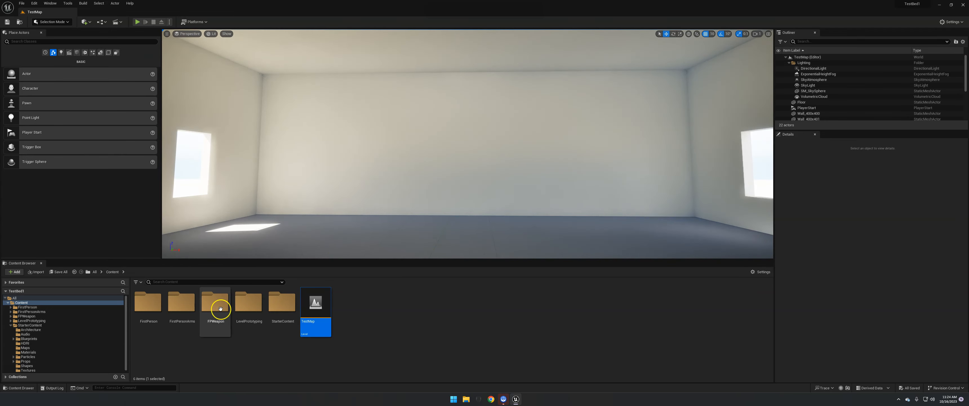
double_click(286, 302)
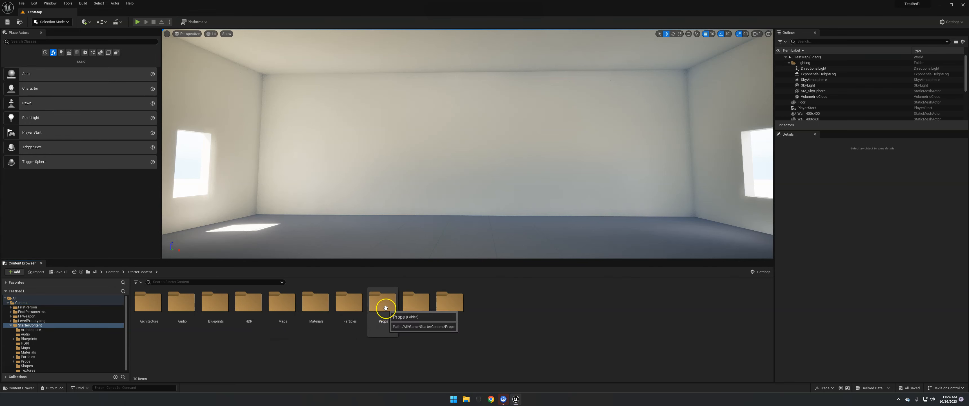
double_click(382, 316)
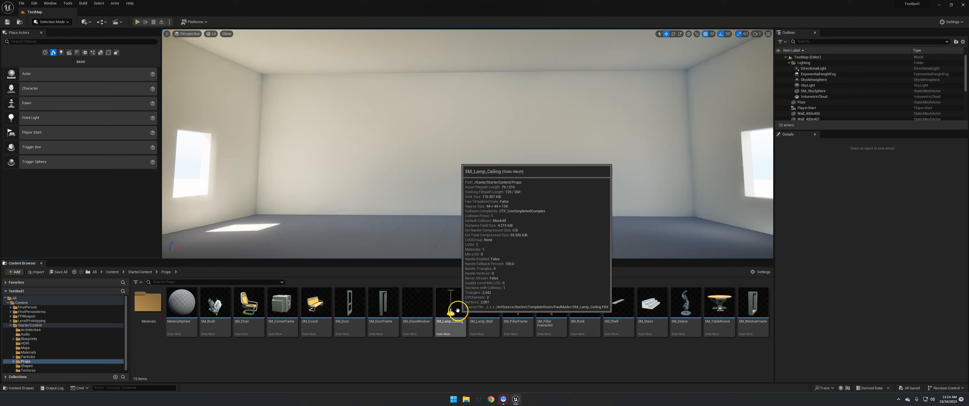
left_click_drag(458, 310, 424, 30)
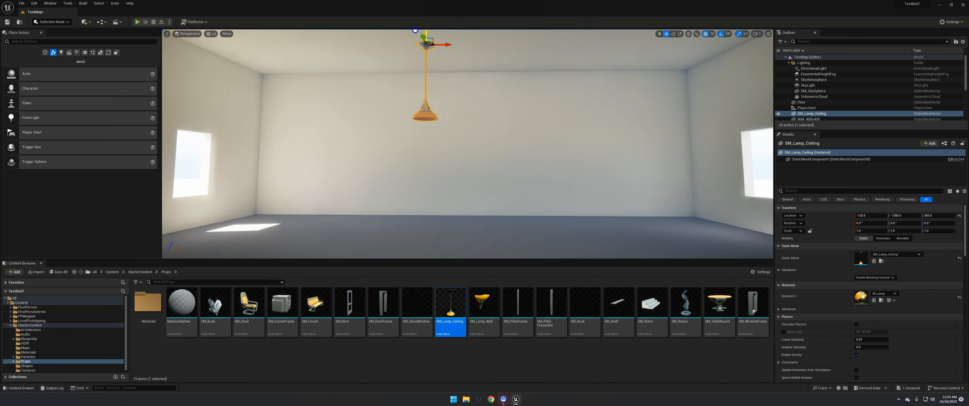
- Move the ceiling lamp up against the ceiling and centre it in the room, at about X -70 and Z 400
mouse_move(465, 154)
right_mouse_down()
mouse_move(442, 132)
mouse_move(428, 148)
mouse_move(454, 157)
mouse_move(461, 134)
mouse_move(481, 218)
mouse_move(457, 130)
right_mouse_up()
key("s")
left_click_drag(450, 125, 456, 96)
right_click_drag(453, 147, 437, 214)
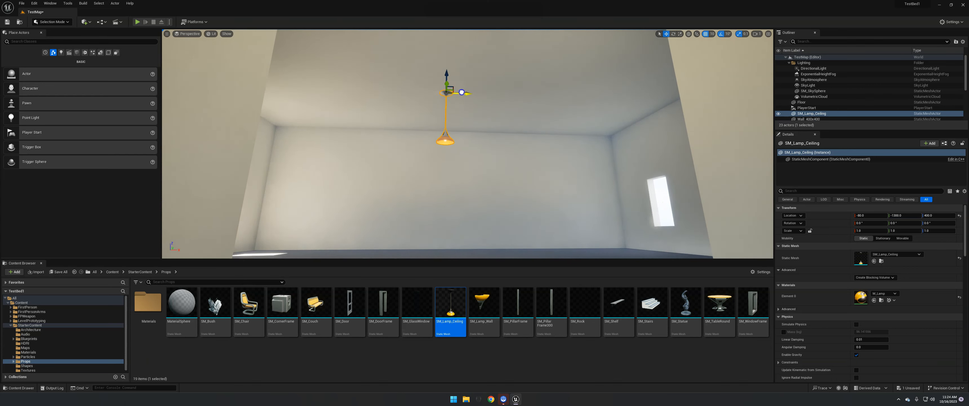
right_click_drag(485, 178, 489, 209)
key("s")
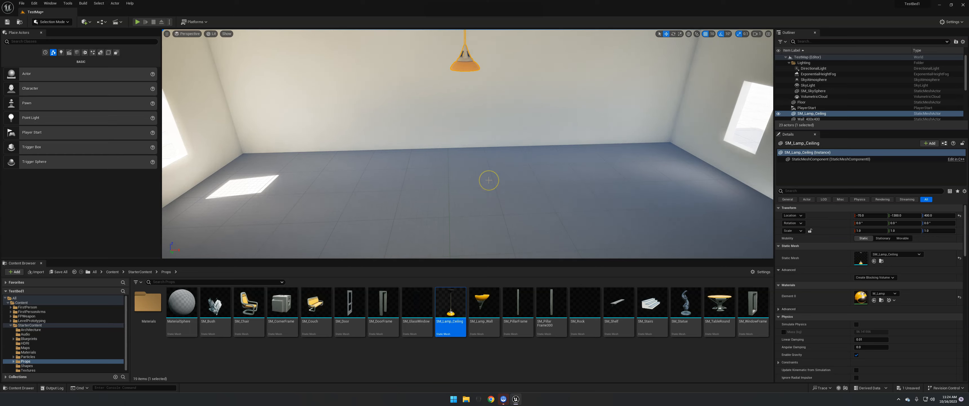
- Add a Point Light to the level just below the ceiling lamp's shade
right_click_drag(489, 181, 515, 164)
key("w")
right_click_drag(688, 177, 602, 167)
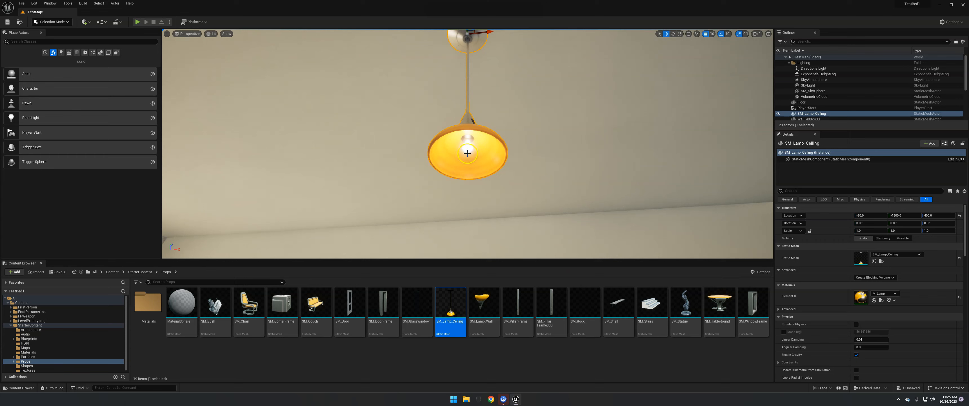
key("s")
right_click_drag(516, 188, 516, 216)
key("w")
key("e")
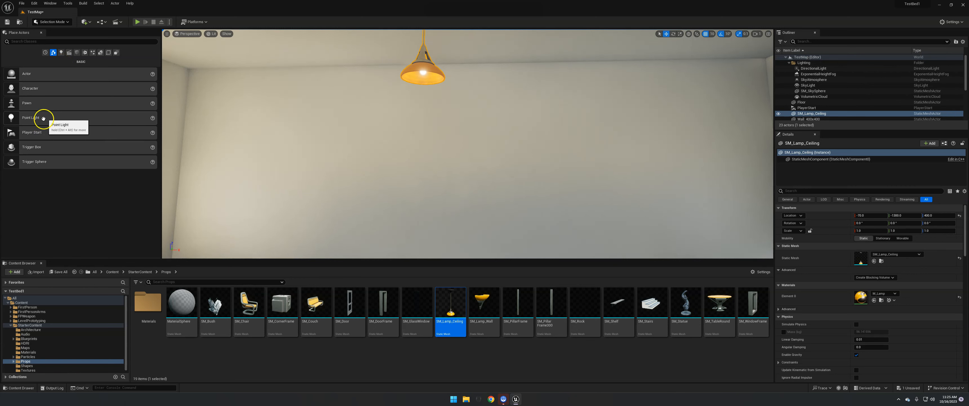
left_click(62, 53)
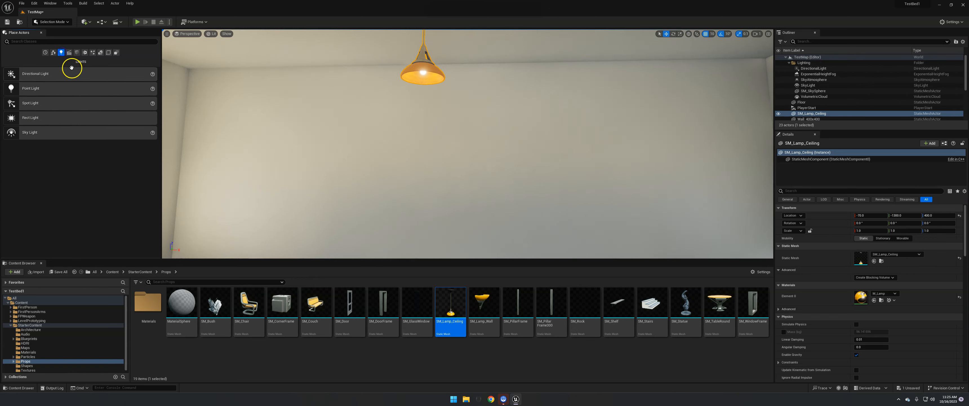
left_click_drag(35, 92, 428, 78)
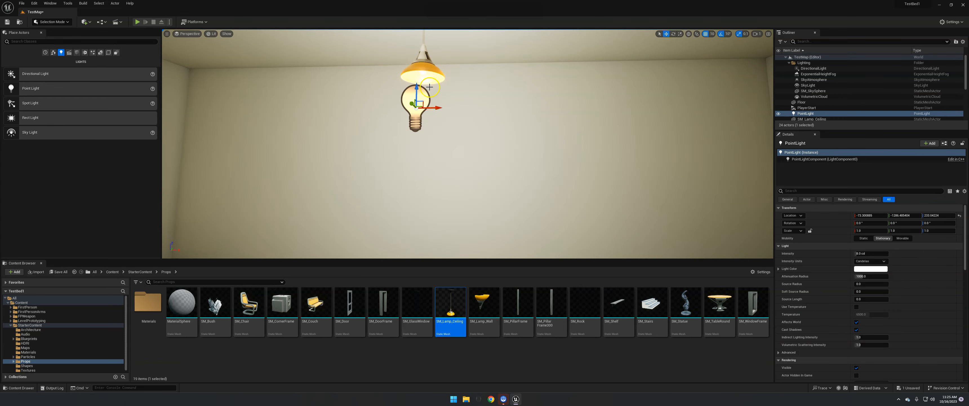
mouse_move(479, 136)
right_mouse_down()
mouse_move(435, 135)
mouse_move(487, 111)
mouse_move(471, 109)
mouse_move(476, 126)
right_mouse_up()
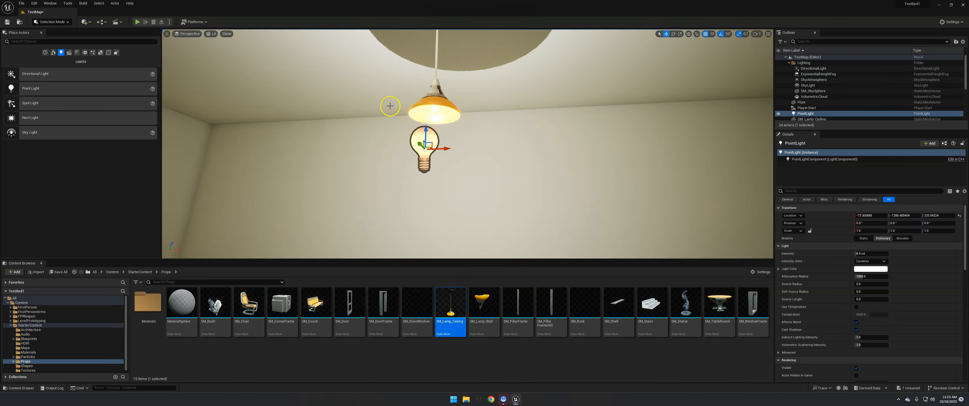
- In the top view, move the point light along Y to line it up with the lamp's centre
left_click(192, 35)
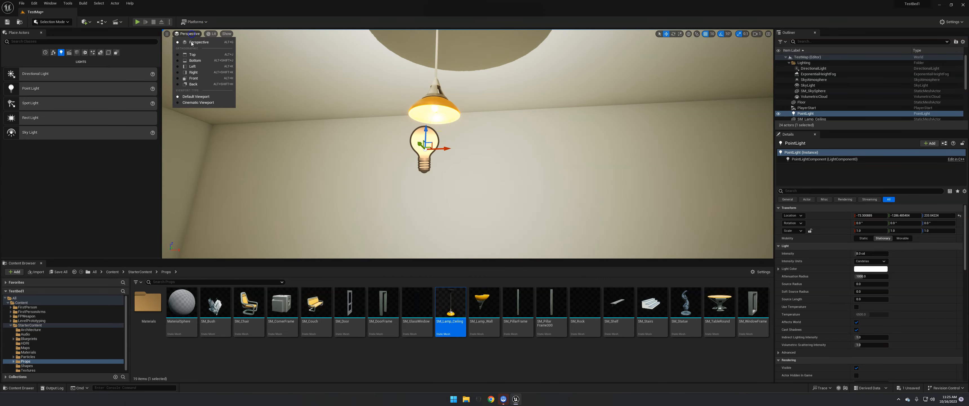
left_click(196, 59)
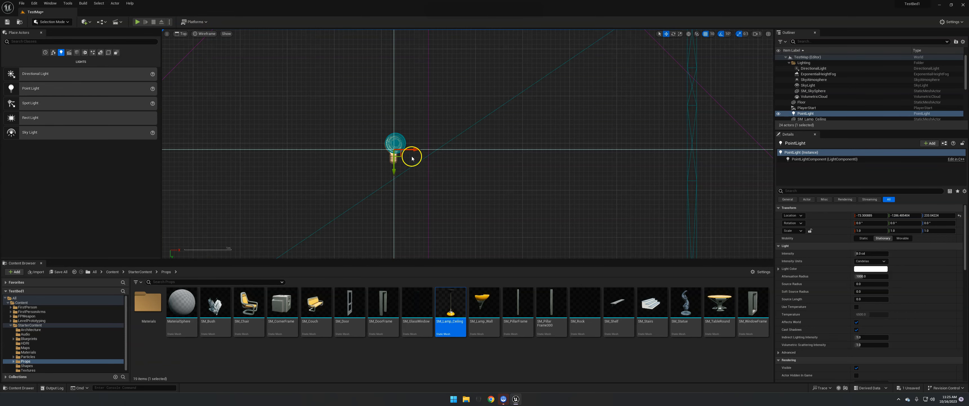
mouse_move(398, 156)
left_mouse_down()
mouse_move(408, 142)
mouse_move(399, 150)
left_mouse_up()
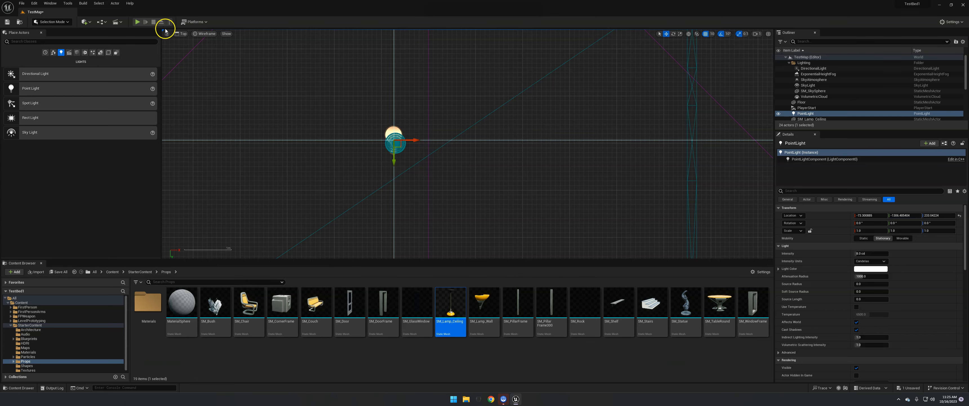
- In the left view, raise the point light into the ceiling lamp's shade
left_click(178, 34)
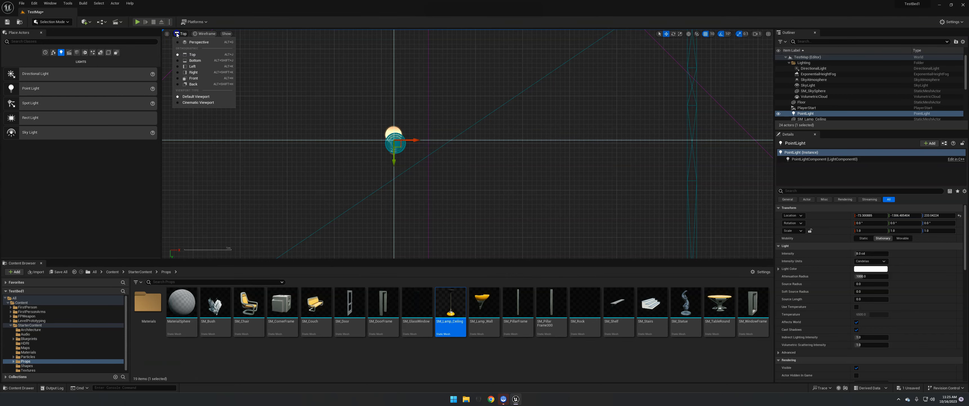
left_click(197, 68)
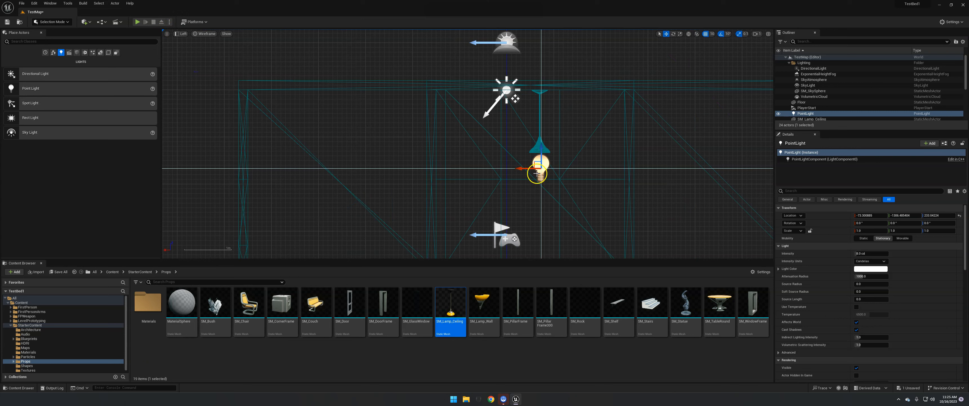
mouse_move(536, 149)
left_mouse_down()
mouse_move(538, 160)
mouse_move(536, 149)
left_mouse_up()
left_click(538, 160)
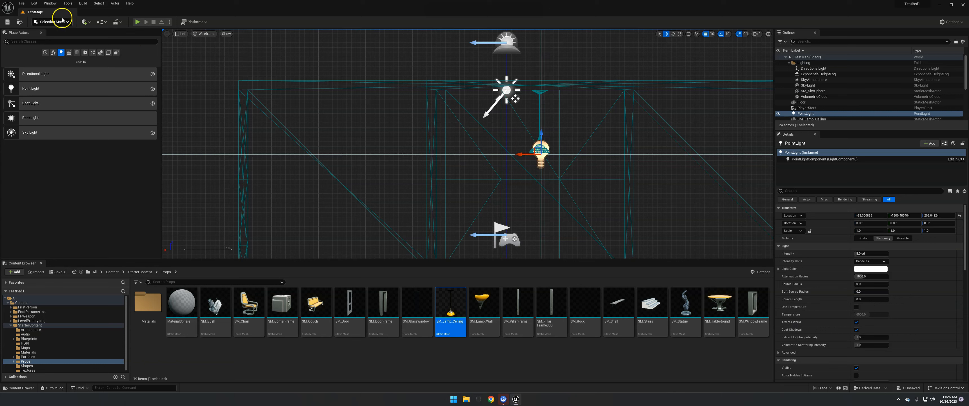
- Return to the perspective view and try nudging the point light inside the lamp shade with grid snapping on
left_click(180, 34)
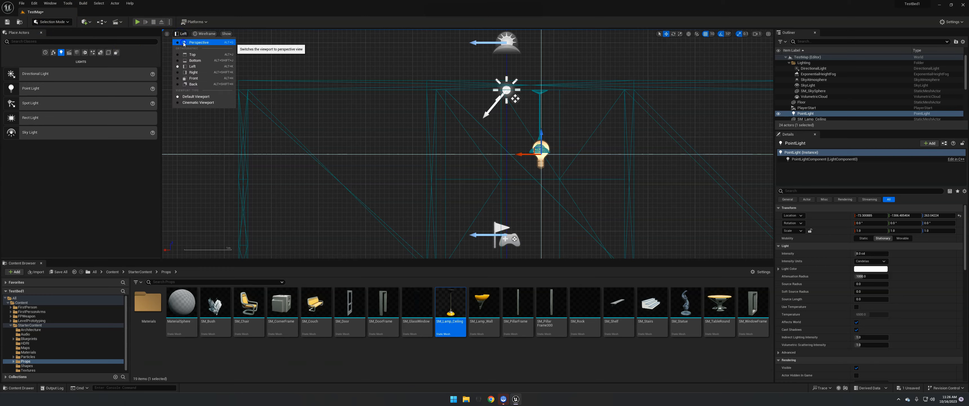
left_click(183, 44)
mouse_move(367, 136)
right_mouse_down()
mouse_move(398, 180)
mouse_move(371, 180)
mouse_move(372, 143)
right_mouse_up()
key("s")
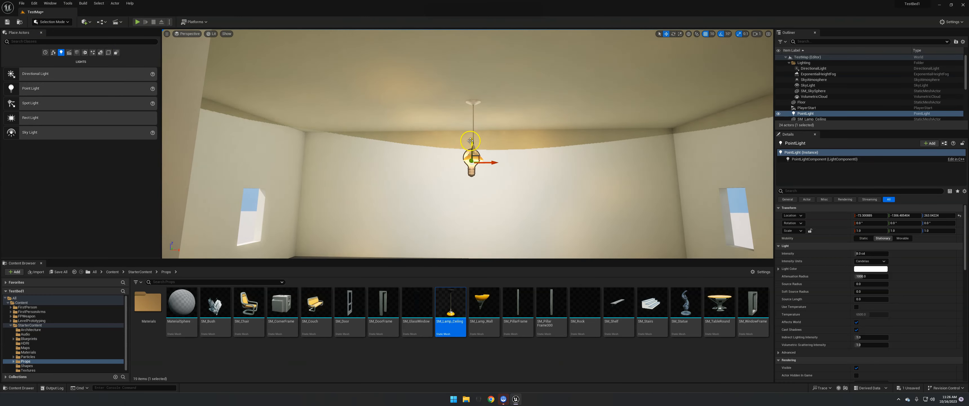
left_click_drag(470, 141, 469, 135)
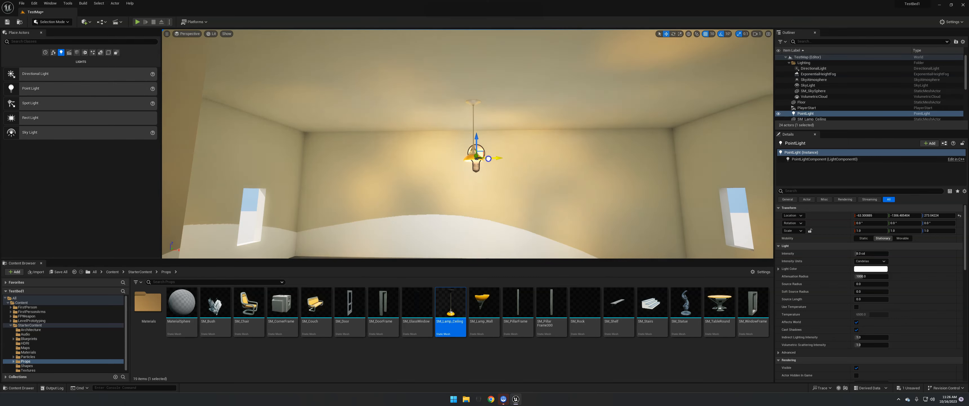
right_click_drag(488, 164, 362, 177)
left_click_drag(464, 92, 464, 97)
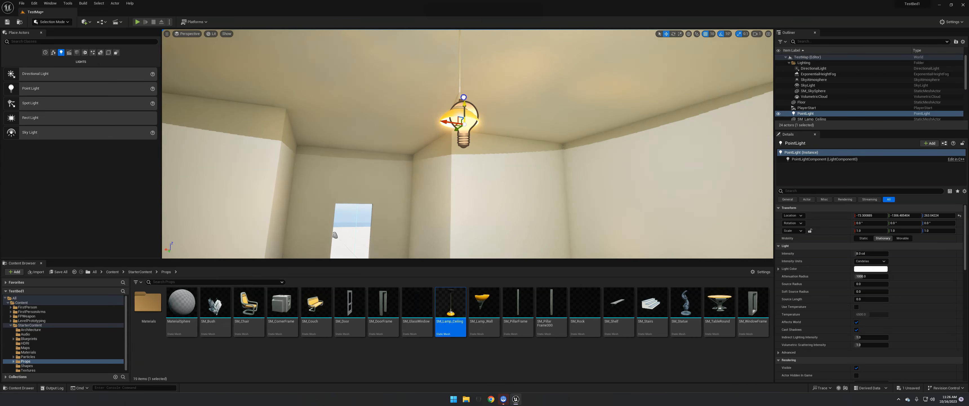
- Disable position grid snapping, fine-tune the point light's position inside the lamp shade, and enable snapping again
left_click(707, 35)
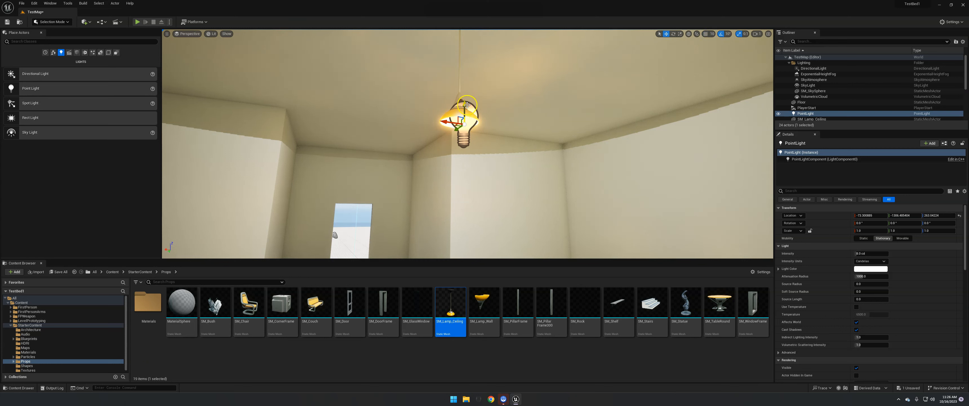
left_click_drag(464, 99, 454, 121)
right_click_drag(489, 145, 540, 148)
key("a")
key("d")
left_click(707, 35)
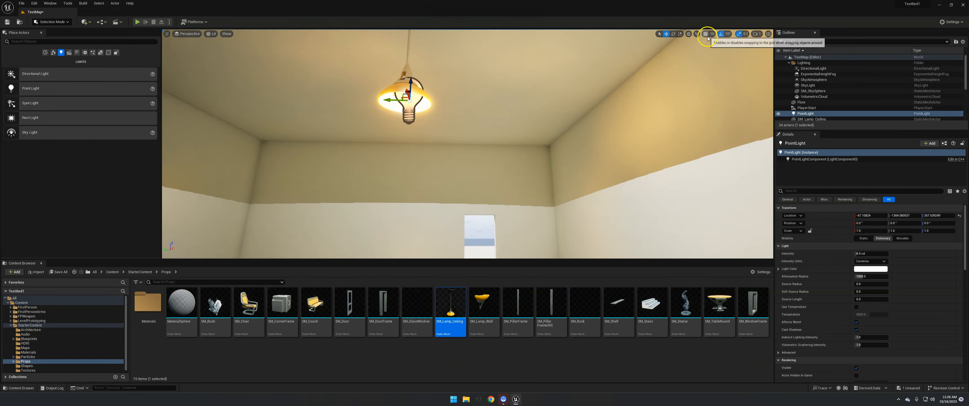
- Place the SM_TableRound prop on the floor beneath the ceiling lamp
right_click_drag(527, 175, 608, 192)
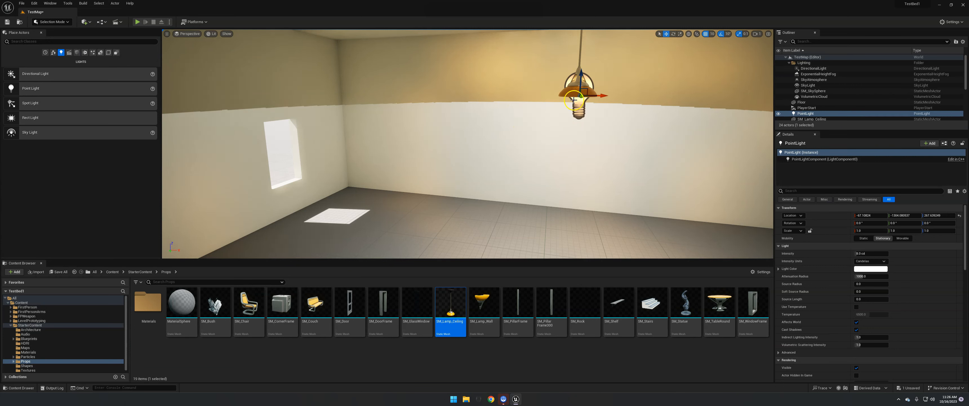
right_click_drag(561, 90, 539, 157)
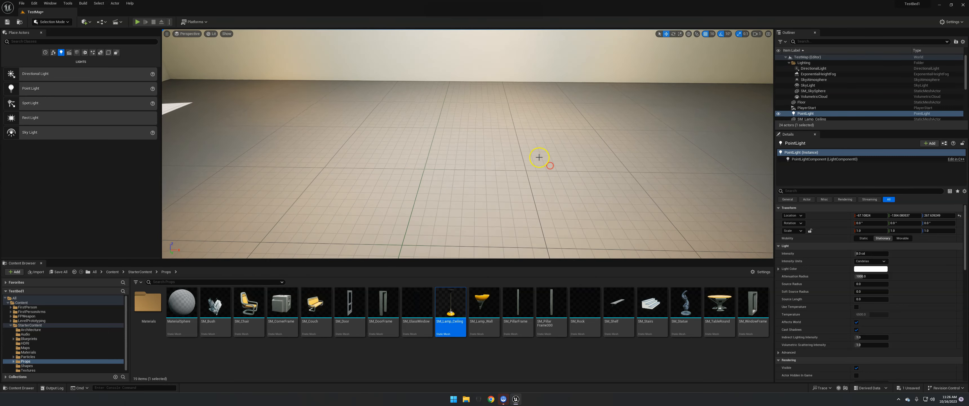
left_click_drag(723, 312, 461, 174)
key("s")
right_click_drag(532, 176, 610, 170)
key("s")
key("a")
key("w")
key("d")
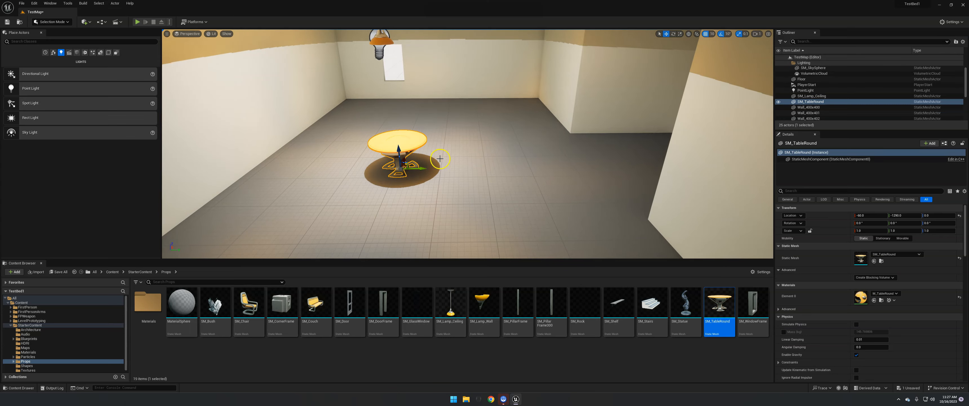
- Place an SM_Couch prop on the floor along one of the room's side walls
right_click_drag(527, 129, 435, 124)
key("w")
left_click_drag(319, 336, 218, 211)
key("a")
- Place a second SM_Couch on the floor against the opposite window wall
right_click_drag(301, 221, 340, 213)
key("d")
key("w")
key("d")
key("w")
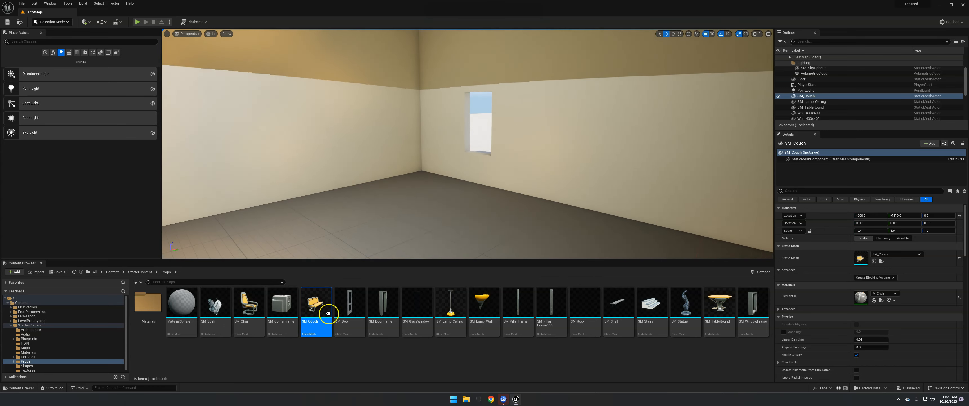
left_click_drag(320, 307, 540, 204)
- Mirror the second couch along X so its seat faces the room, and shift it slightly away from the wall
right_click(548, 172)
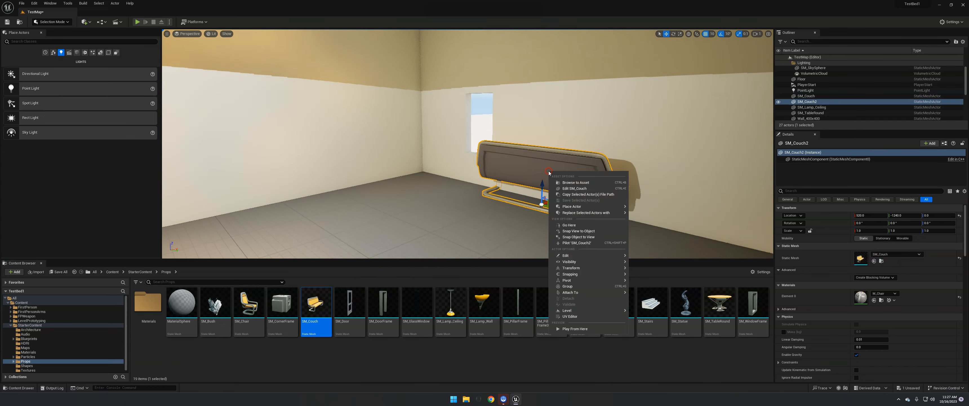
mouse_move(557, 212)
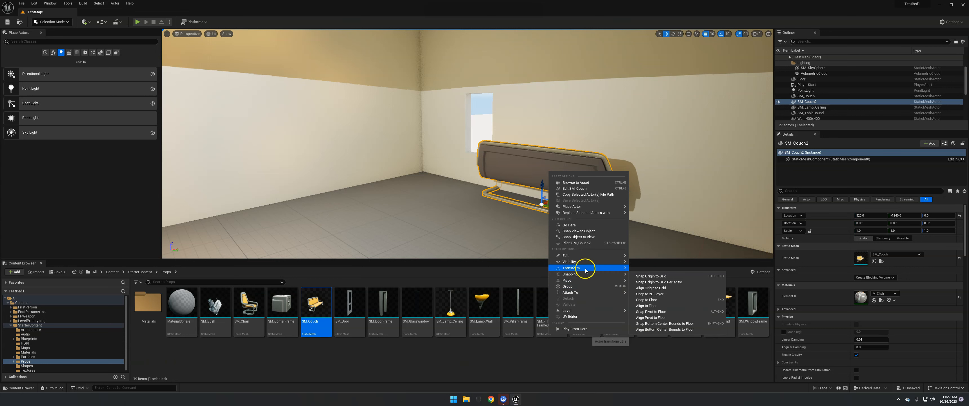
mouse_move(586, 270)
left_click(644, 277)
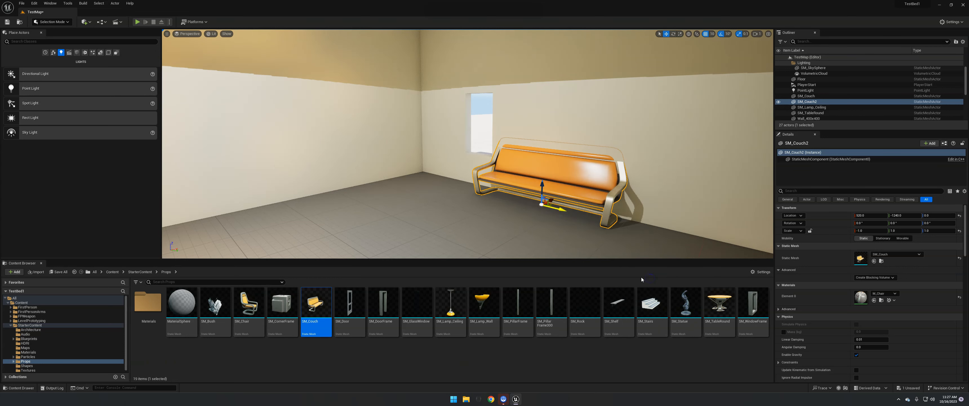
left_click_drag(551, 201, 549, 207)
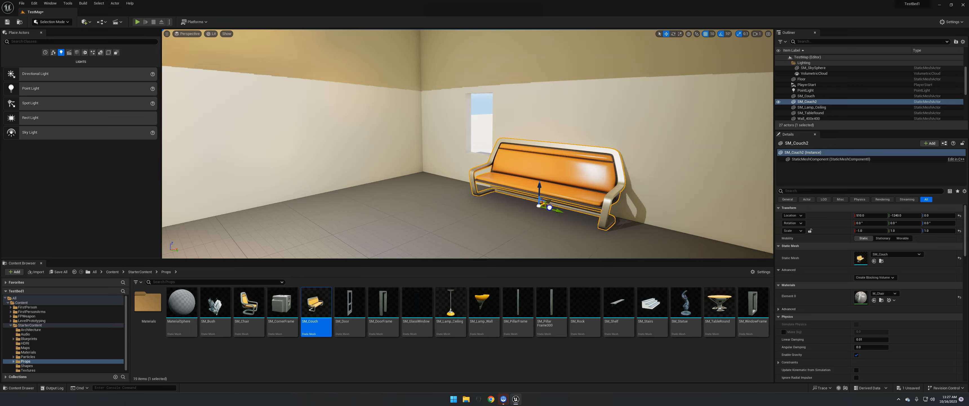
- Open the StarterContent Materials folder and look through the available materials for one that suits the room's walls
right_click_drag(522, 211, 499, 218)
key("s")
key("w")
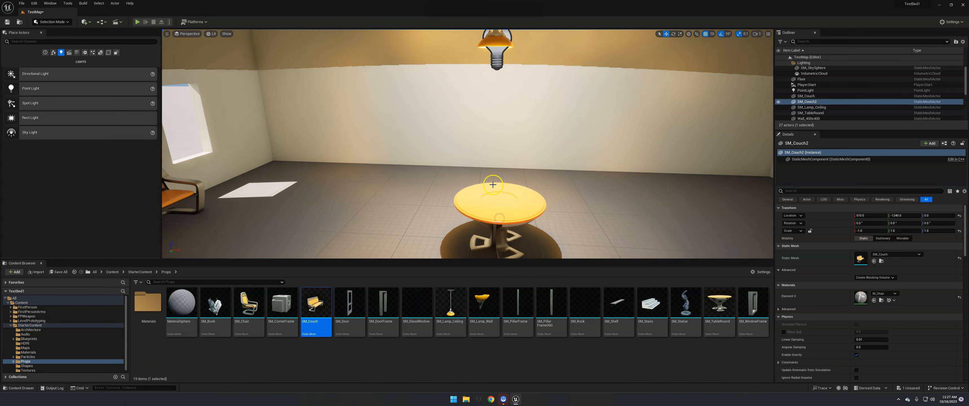
left_click(132, 271)
left_click(339, 330)
double_click(318, 300)
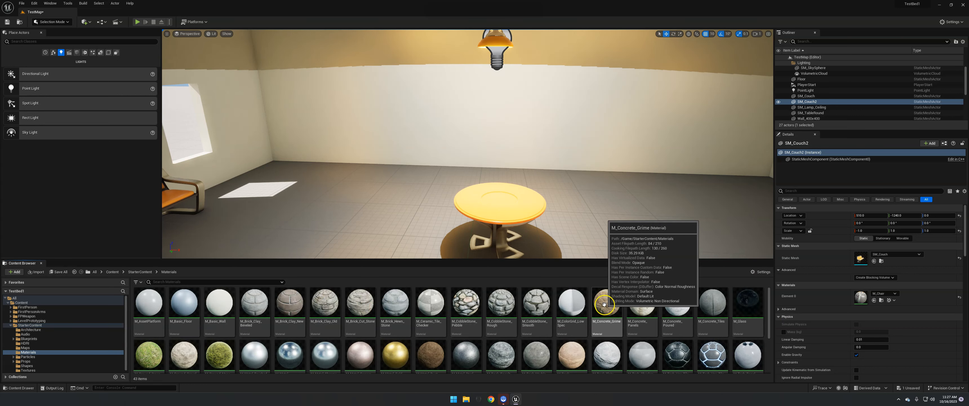
scroll(604, 304, "down", 2)
scroll(604, 304, "up", 2)
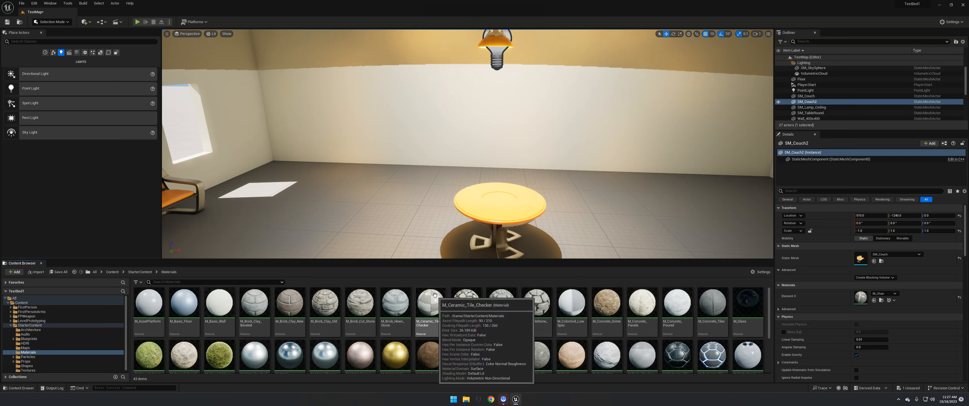
left_click(369, 304)
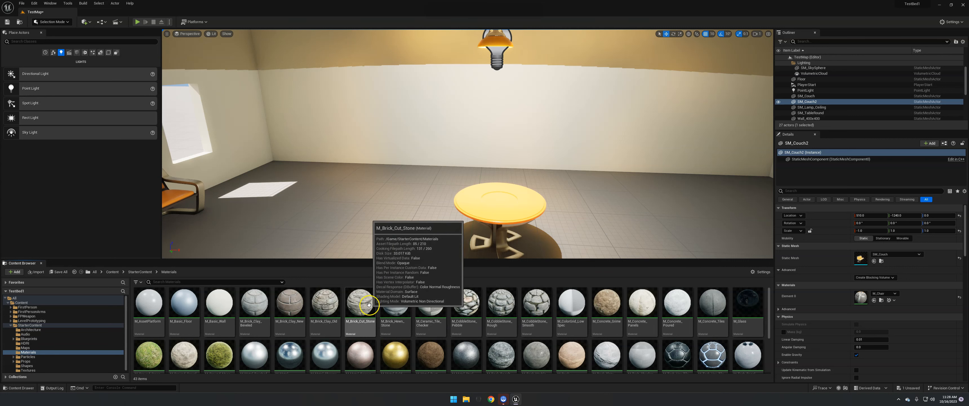
- Apply the M_Brick_Clay_Beveled material to the room's back wall and window wall panels, one panel at a time
right_click_drag(269, 227, 212, 207)
left_click_drag(258, 305, 433, 173)
right_click_drag(522, 236, 542, 238)
left_click_drag(255, 307, 464, 122)
right_click_drag(501, 202, 505, 202)
left_click_drag(263, 303, 458, 196)
right_click_drag(470, 214, 476, 215)
left_click_drag(260, 304, 410, 208)
key("s")
right_click_drag(520, 211, 523, 212)
left_click_drag(263, 303, 468, 124)
right_click_drag(506, 172, 507, 177)
left_click_drag(259, 301, 369, 151)
- Select the plain wall panel beside the couch and replace its M_Basic_Wall material with M_Brick_Clay_Beveled
left_click(576, 133)
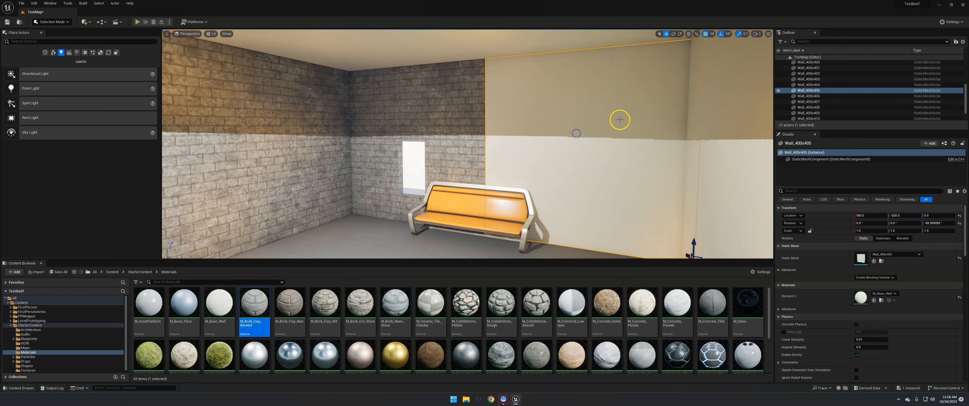
left_click(886, 294)
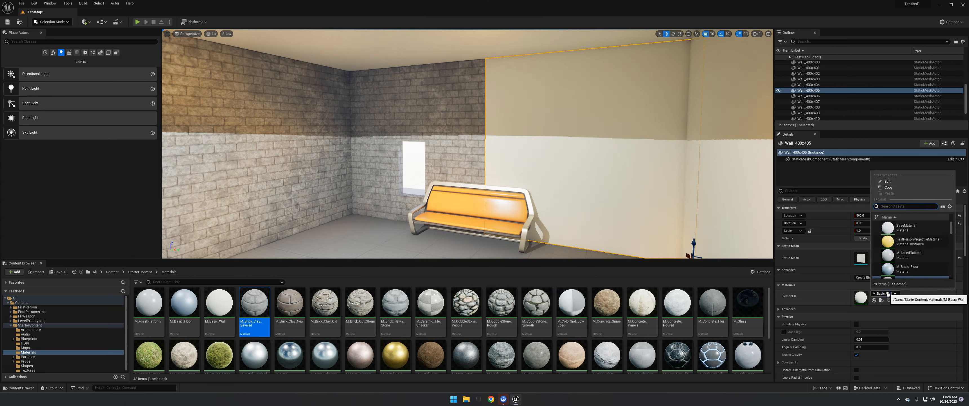
left_click_drag(263, 309, 575, 186)
- Apply M_Brick_Clay_Beveled to the remaining plain wall panels around the projecting corner so the whole room has brick walls
right_click_drag(519, 139, 566, 149)
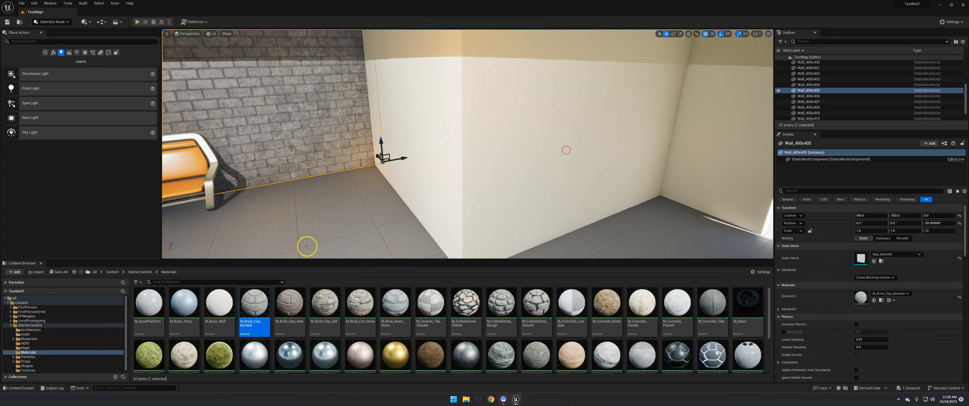
left_click_drag(255, 303, 509, 158)
right_click_drag(516, 157, 557, 163)
left_click_drag(254, 303, 406, 139)
right_click_drag(495, 225, 522, 215)
left_click_drag(260, 293, 486, 178)
right_click_drag(484, 225, 288, 207)
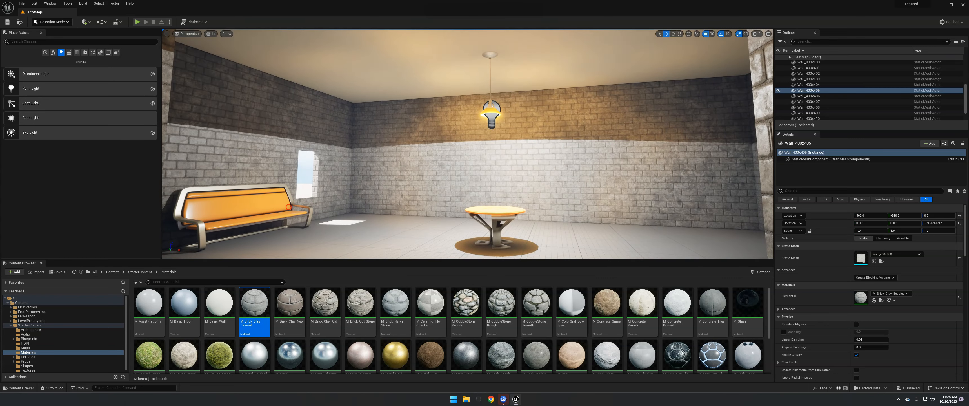
- Apply the M_Basic_Floor material to the ceiling pieces above the room
left_click_drag(191, 307, 319, 77)
right_click_drag(355, 140, 383, 156)
left_click_drag(184, 306, 394, 68)
right_click_drag(411, 90, 637, 225)
- Apply the M_Wood_Oak material to the floor beneath the couches and table
key("w")
key("s")
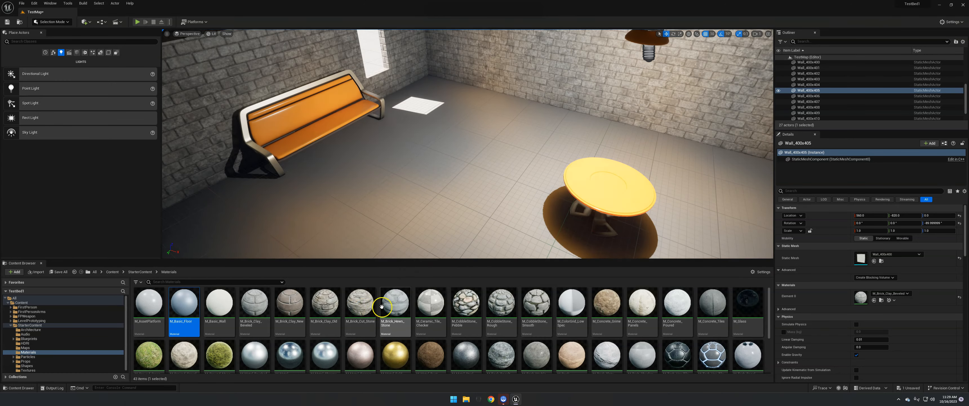
scroll(384, 299, "down", 2)
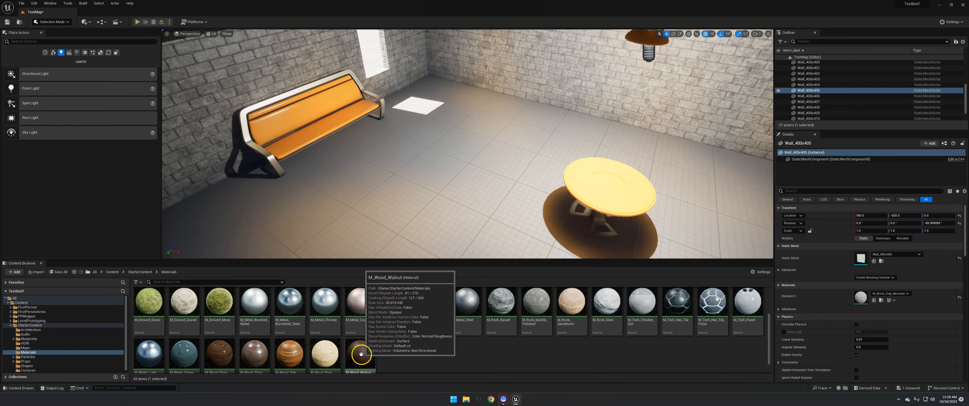
left_click_drag(299, 353, 439, 191)
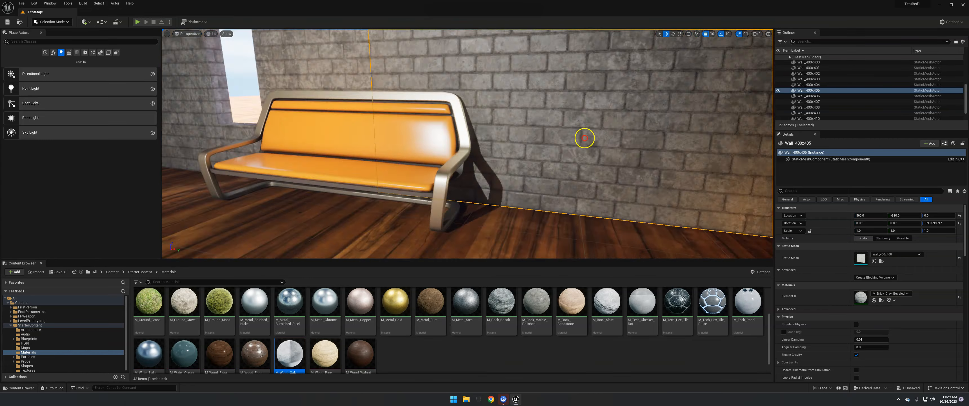
right_click_drag(585, 137, 482, 159)
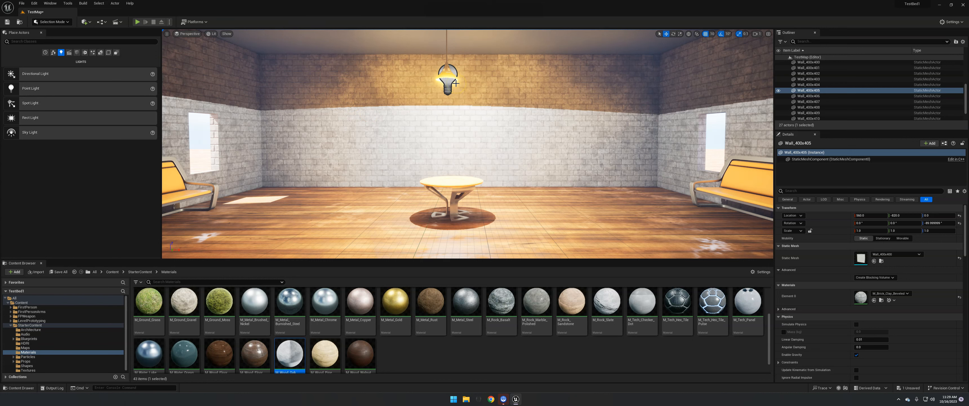
- Try out a Spot Light over the open floor outside the brick building and delete it
left_click(45, 91)
key("s")
right_click_drag(481, 139, 453, 119)
key("w")
right_click_drag(503, 148, 521, 170)
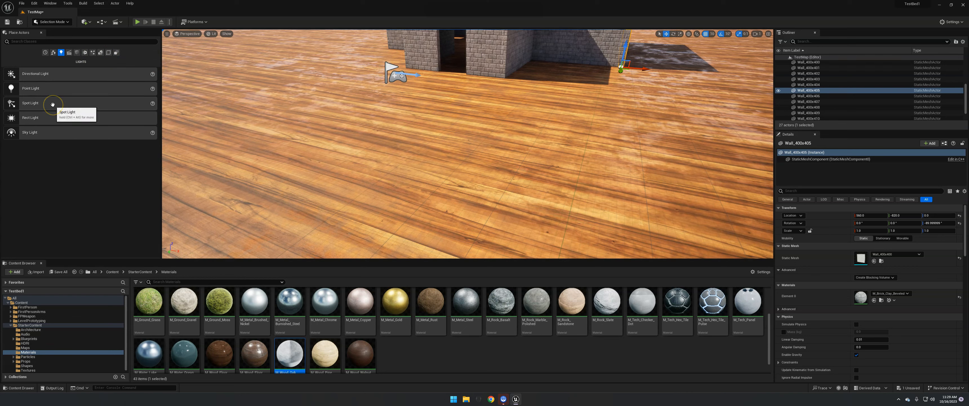
left_click_drag(53, 104, 564, 69)
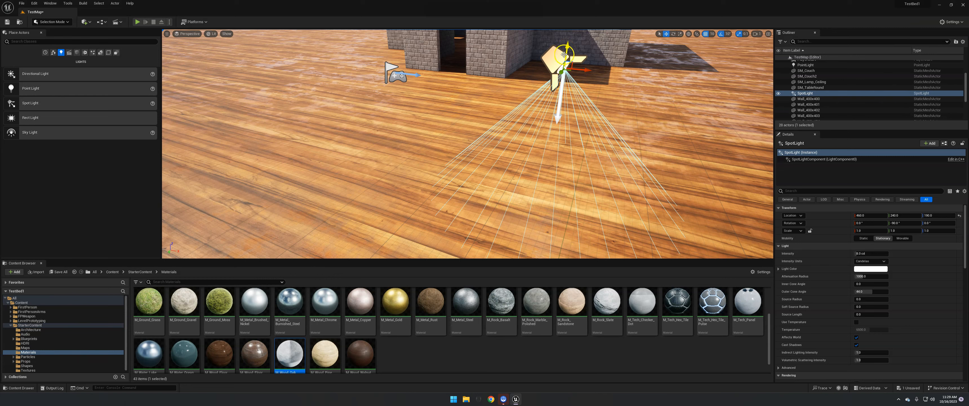
key("Delete")
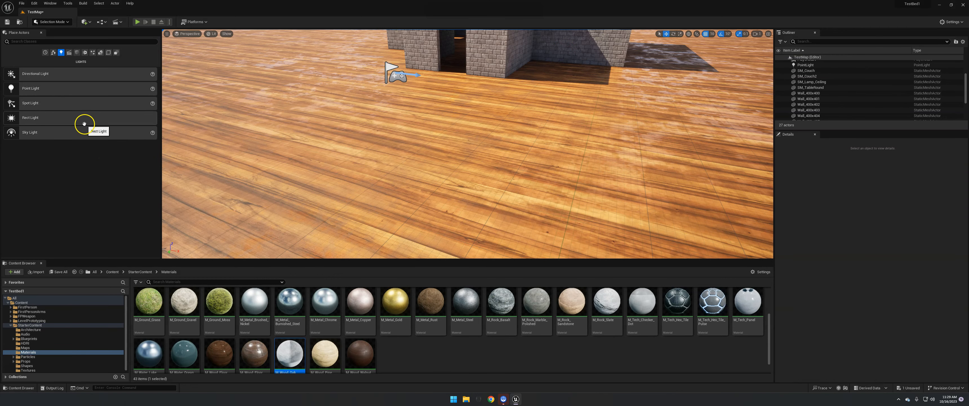
- Select the existing sky light above the building, inspect the outdoor lighting, and return to the view inside the room
right_click_drag(430, 131, 341, 96)
left_click(437, 139)
right_click_drag(512, 133, 563, 152)
key("w")
key("s")
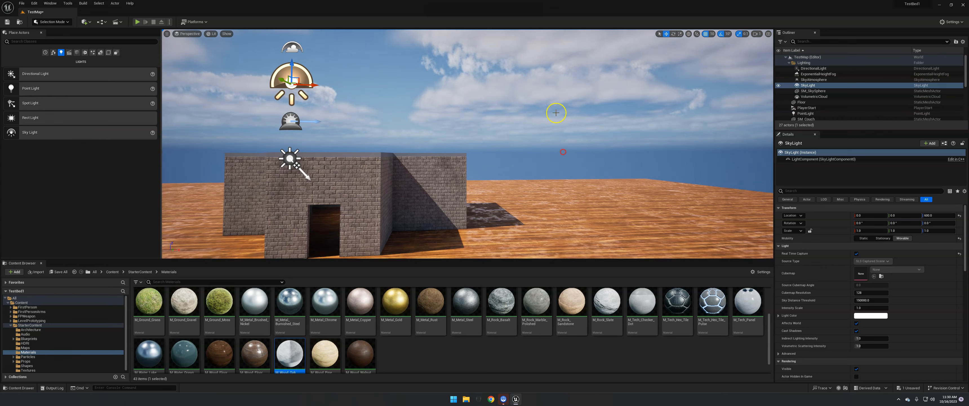
right_click_drag(565, 182, 413, 82)
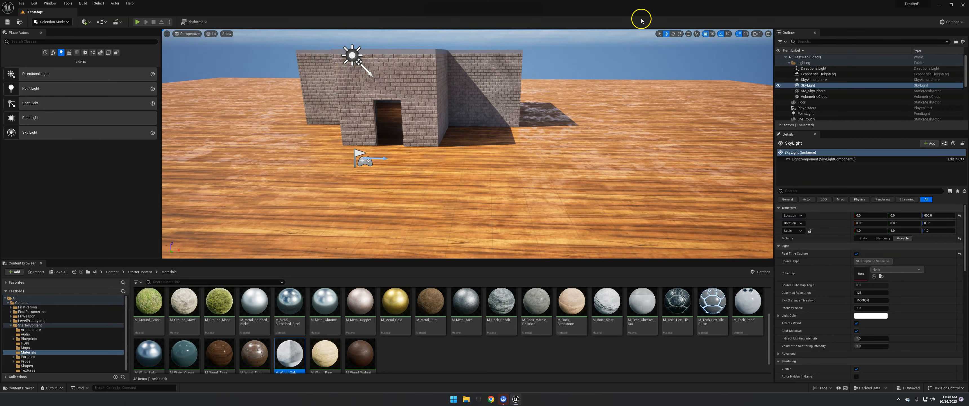
key("w")
right_click_drag(514, 94, 516, 116)
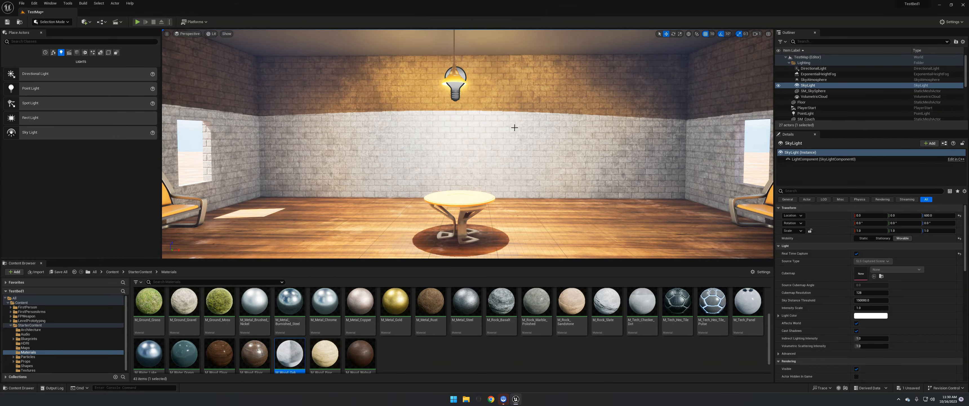